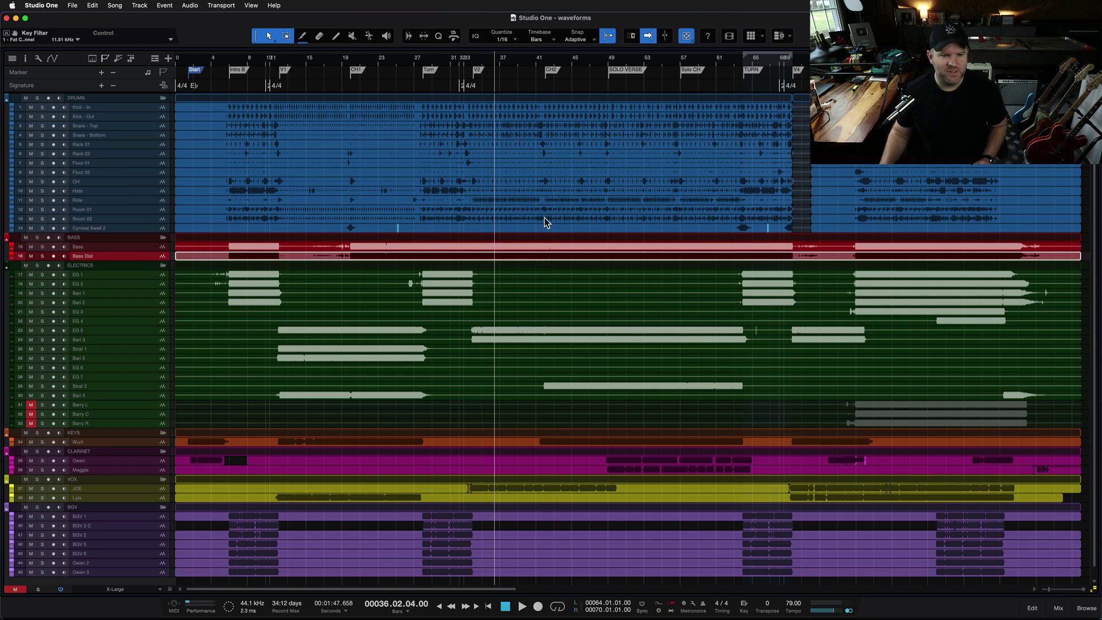
# - Examine the enlarged waveforms up close on the electric guitar, Wurli, clarinet and lead vocal tracks
pyautogui.click(547, 313)
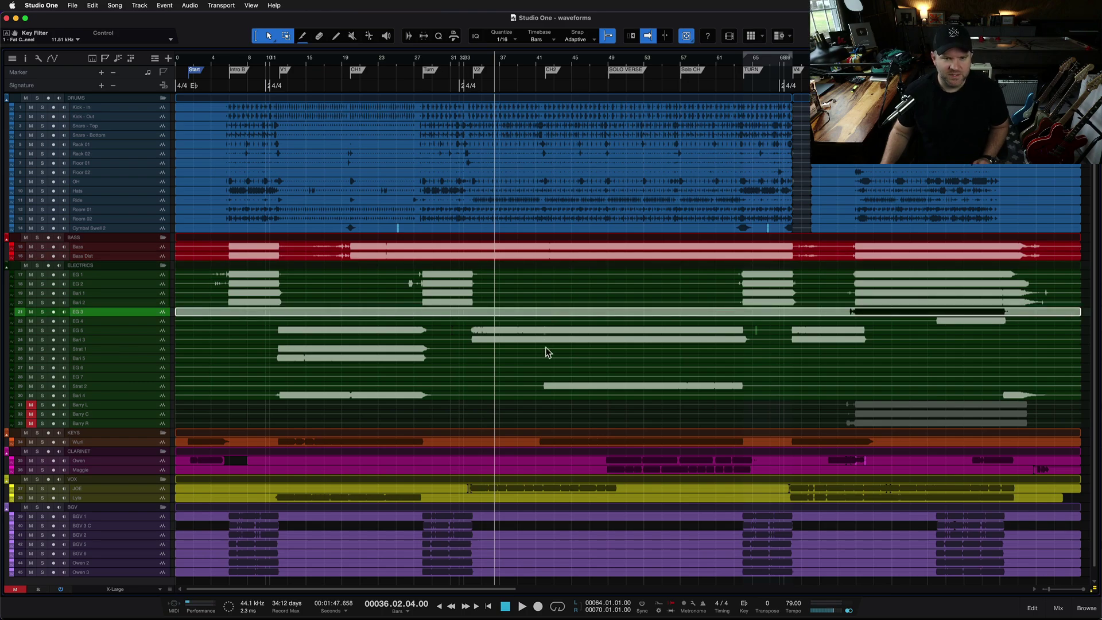
pyautogui.scroll(8, 546, 347)
pyautogui.scroll(-3, 546, 346)
pyautogui.scroll(-4, 551, 341)
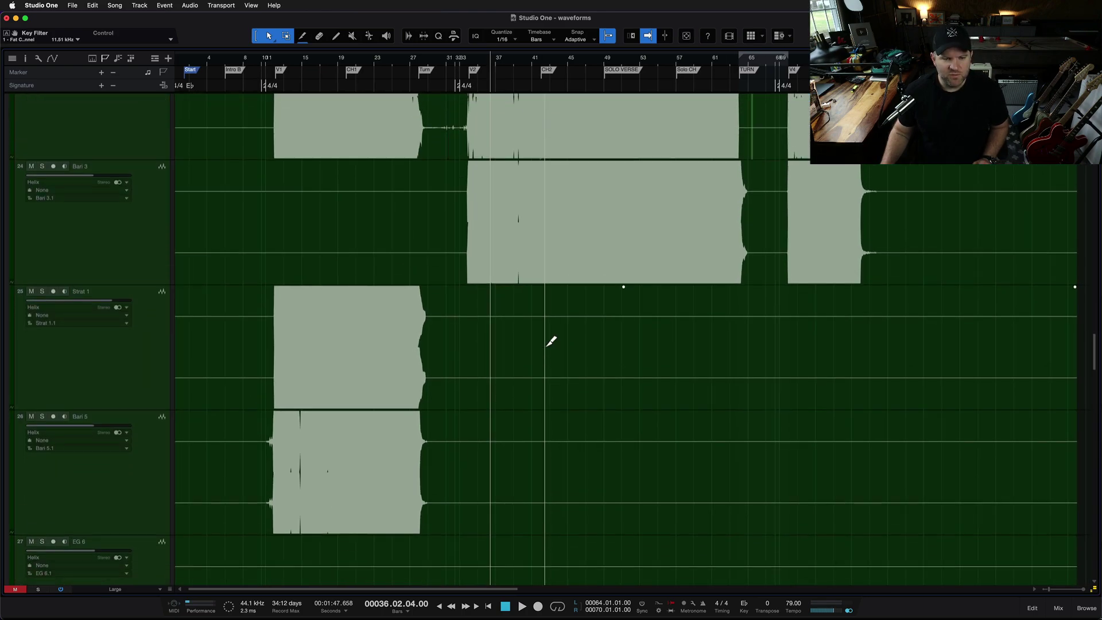
pyautogui.click(534, 290)
pyautogui.scroll(-15, 534, 290)
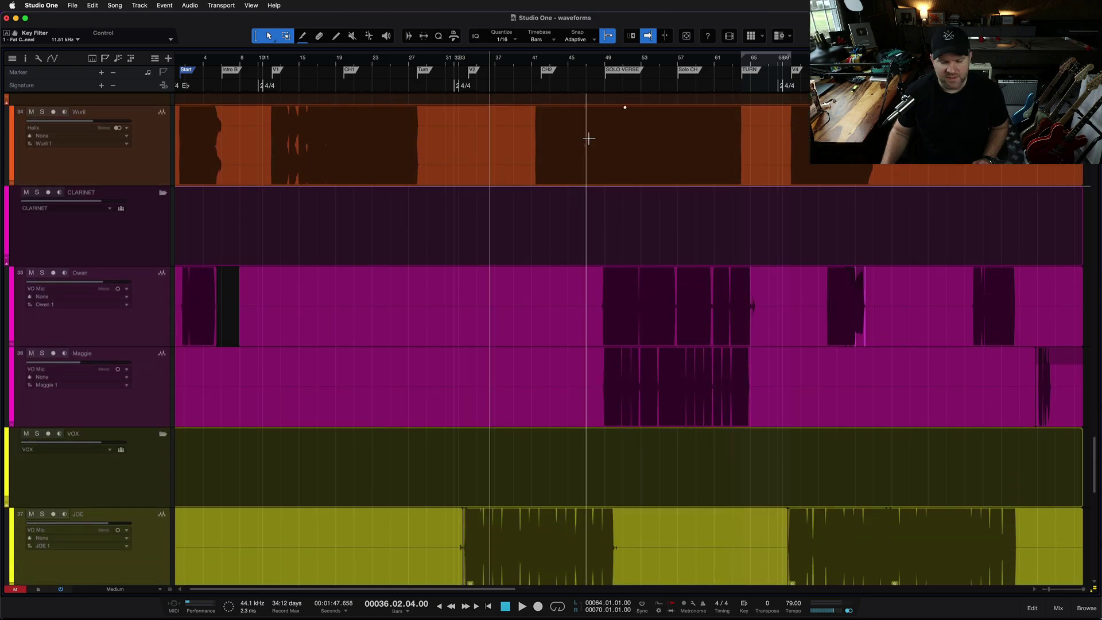
pyautogui.click(584, 146)
pyautogui.click(567, 338)
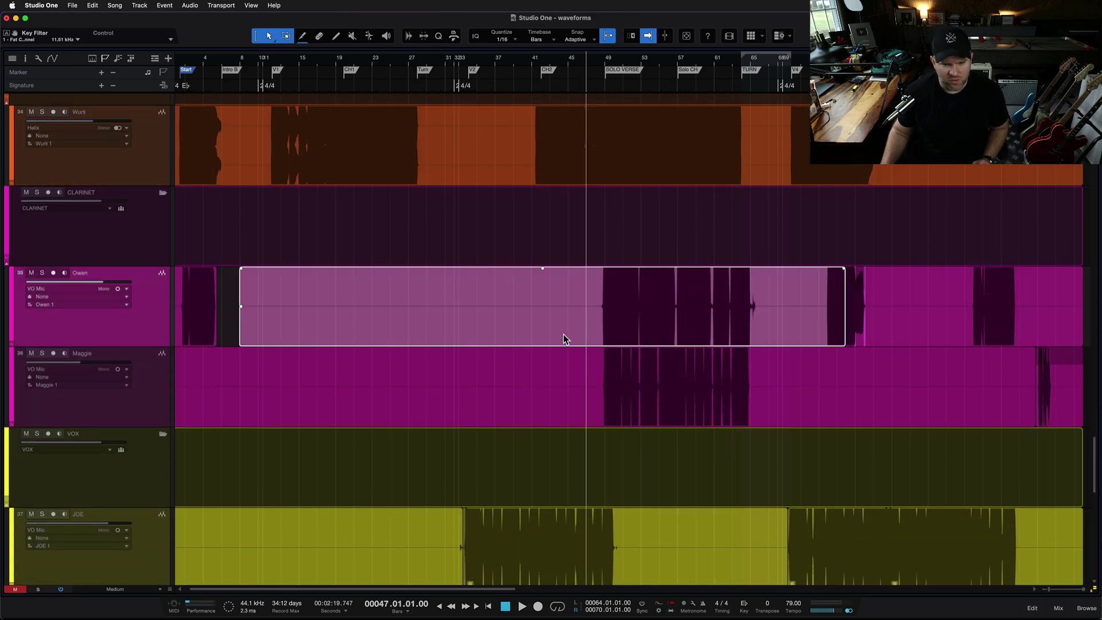
pyautogui.scroll(-3, 590, 336)
pyautogui.click(524, 379)
pyautogui.scroll(-2, 523, 378)
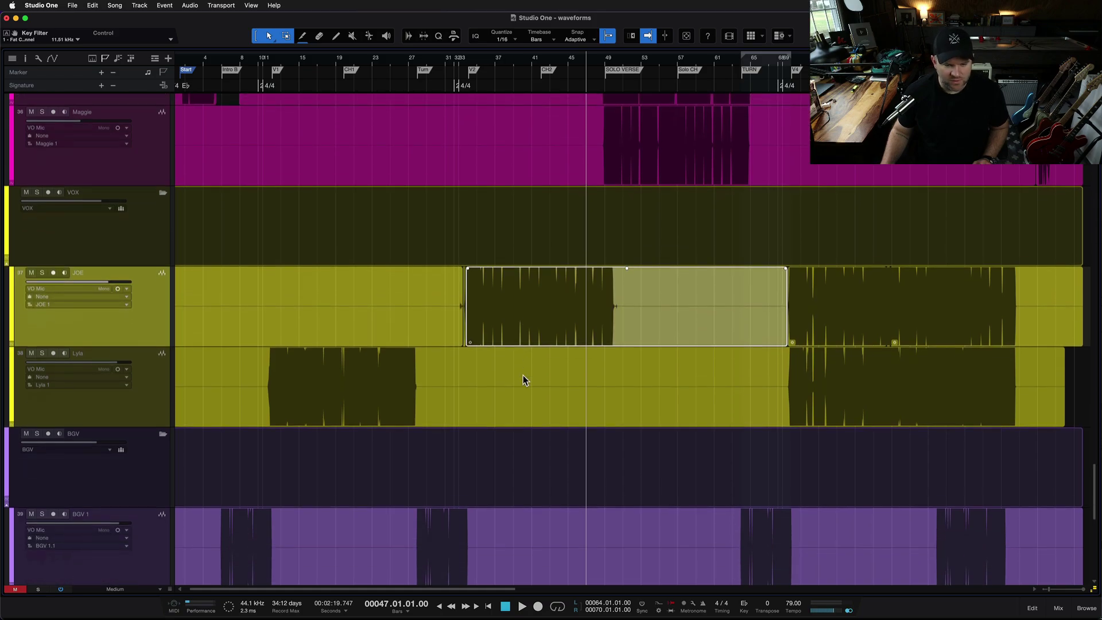
pyautogui.click(359, 401)
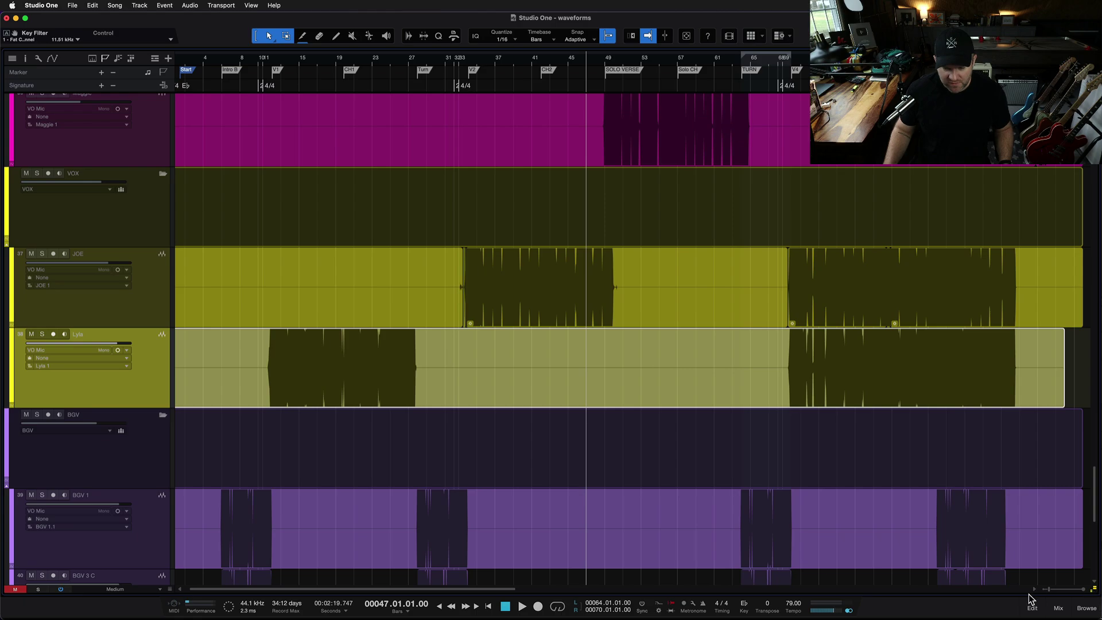
# - Reduce the waveform display scale to its minimum while showing the full arrangement
pyautogui.click(1056, 590)
pyautogui.moveTo(1058, 591); pyautogui.dragTo(1053, 592)
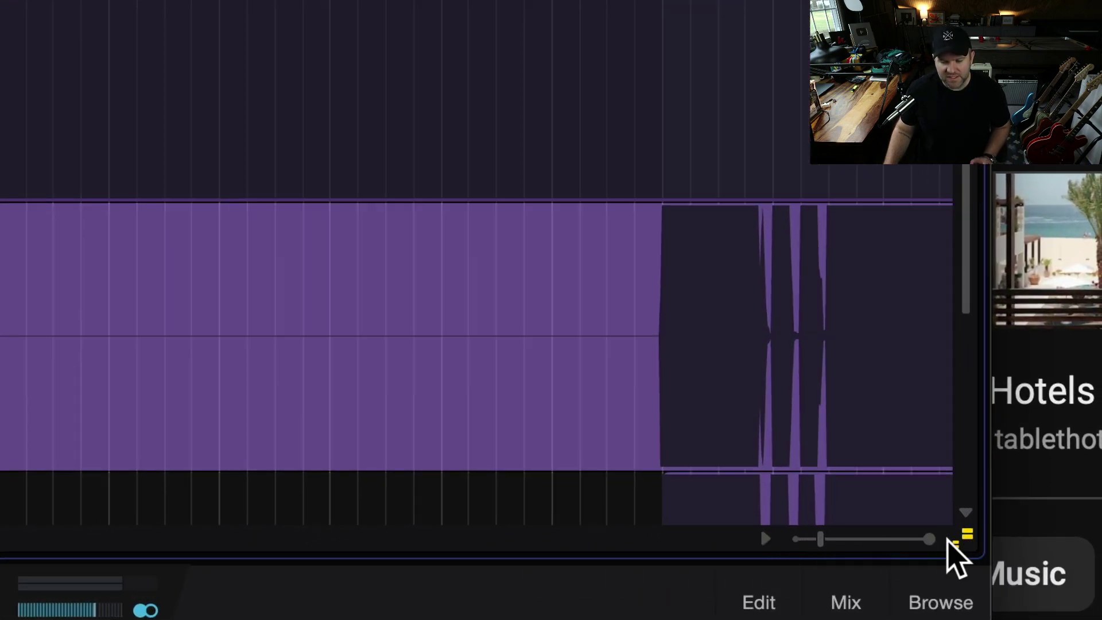
pyautogui.moveTo(953, 538)
pyautogui.mouseDown()
pyautogui.moveTo(952, 312)
pyautogui.moveTo(970, 619)
pyautogui.moveTo(978, 416)
pyautogui.moveTo(986, 470)
pyautogui.moveTo(985, 619)
pyautogui.moveTo(953, 539)
pyautogui.mouseUp()
pyautogui.press('z')
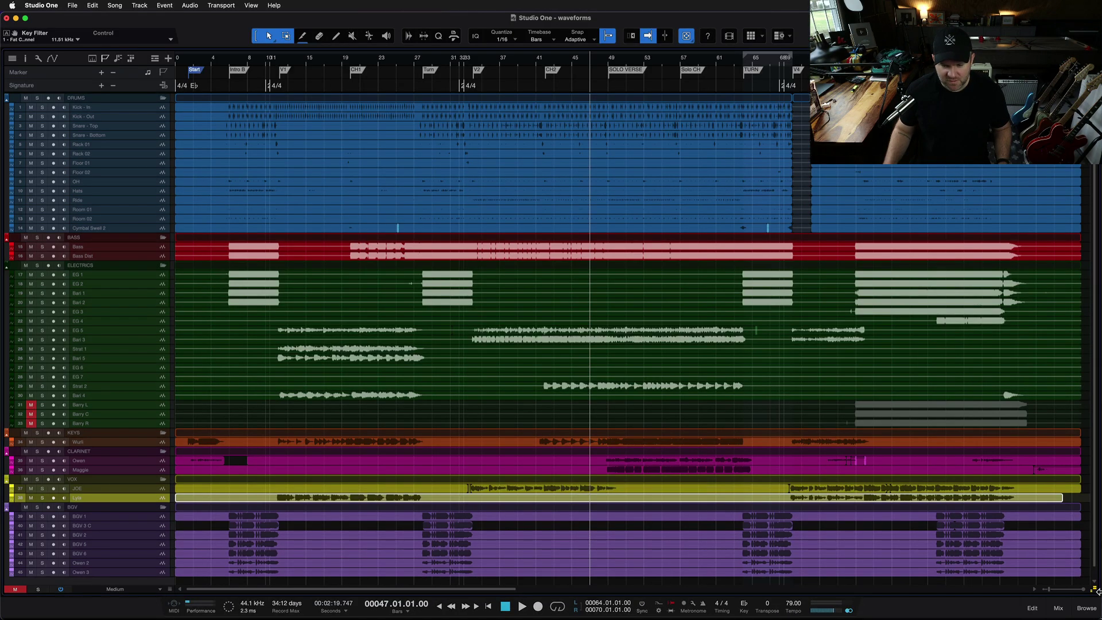
pyautogui.moveTo(1091, 591); pyautogui.dragTo(1077, 613)
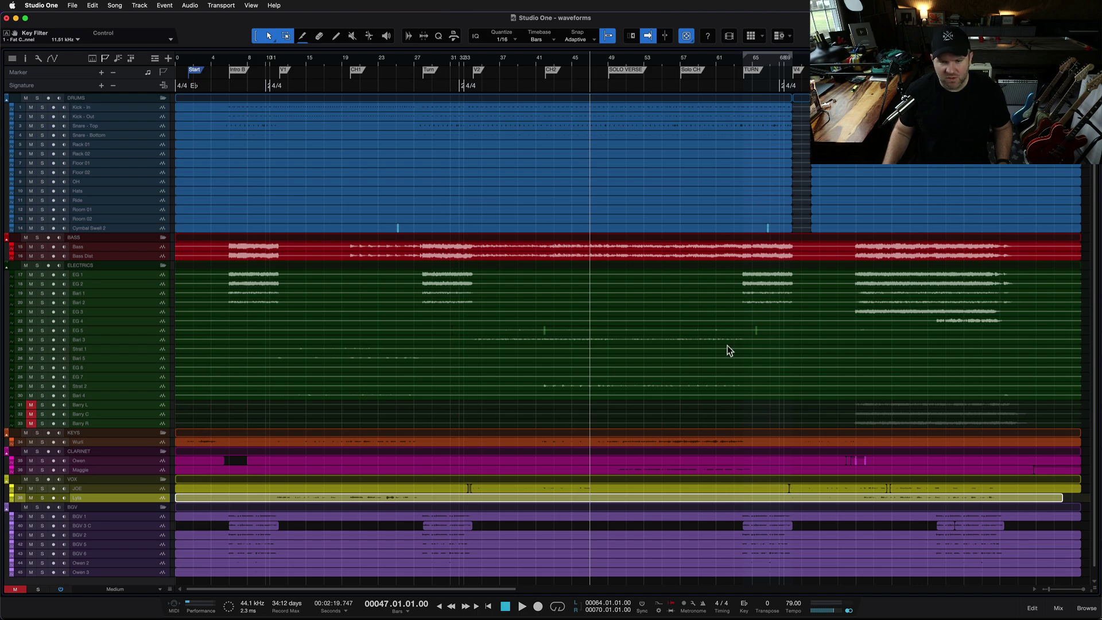
# - Examine the reduced drum waveforms up close, from Floor 02 up to the Kick - In and Kick - Out tracks
pyautogui.click(544, 174)
pyautogui.scroll(8, 544, 173)
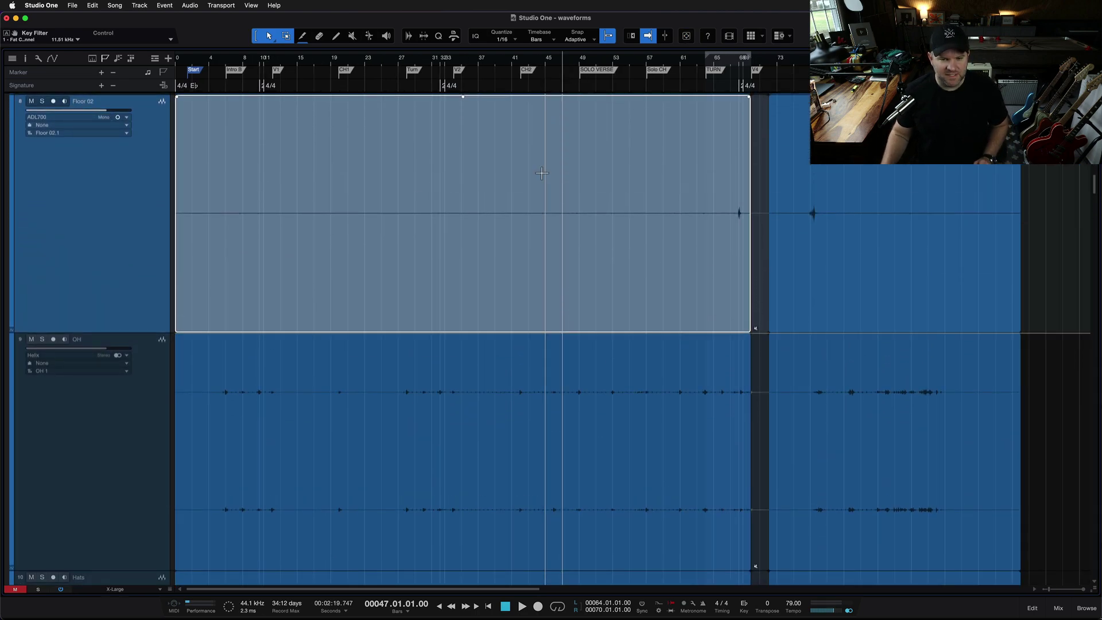
pyautogui.scroll(10, 543, 173)
pyautogui.scroll(8, 542, 173)
pyautogui.scroll(-4, 542, 173)
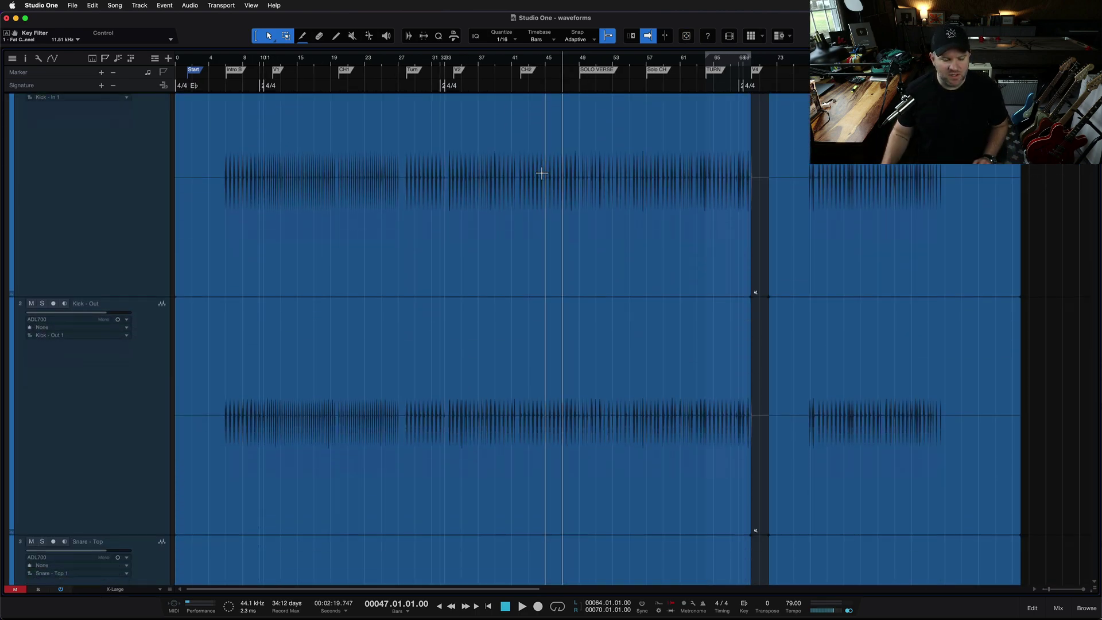
pyautogui.press('w')
pyautogui.press('e')
pyautogui.press('e')
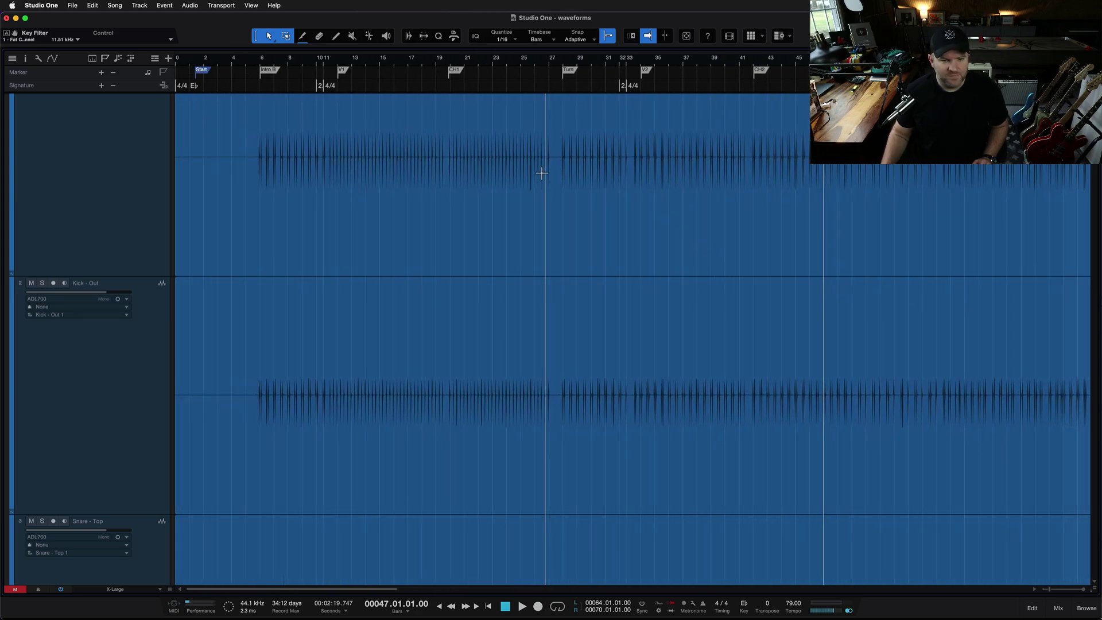
pyautogui.click(546, 216)
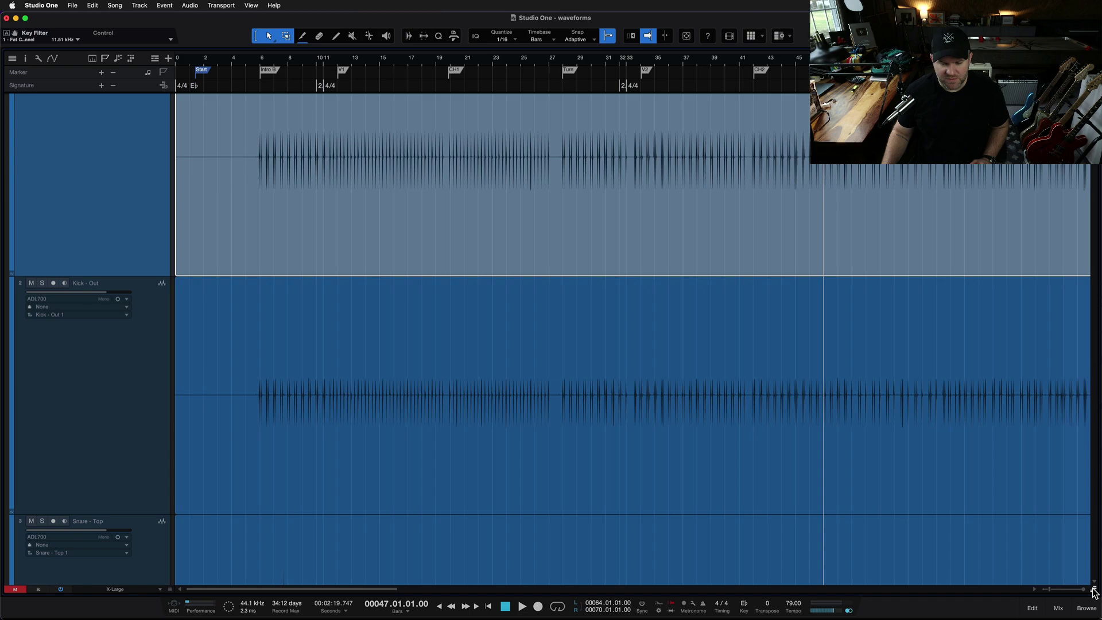
# - Increase the waveform display scale for the kick tracks and return to the full arrangement view
pyautogui.moveTo(1093, 589); pyautogui.dragTo(1080, 397)
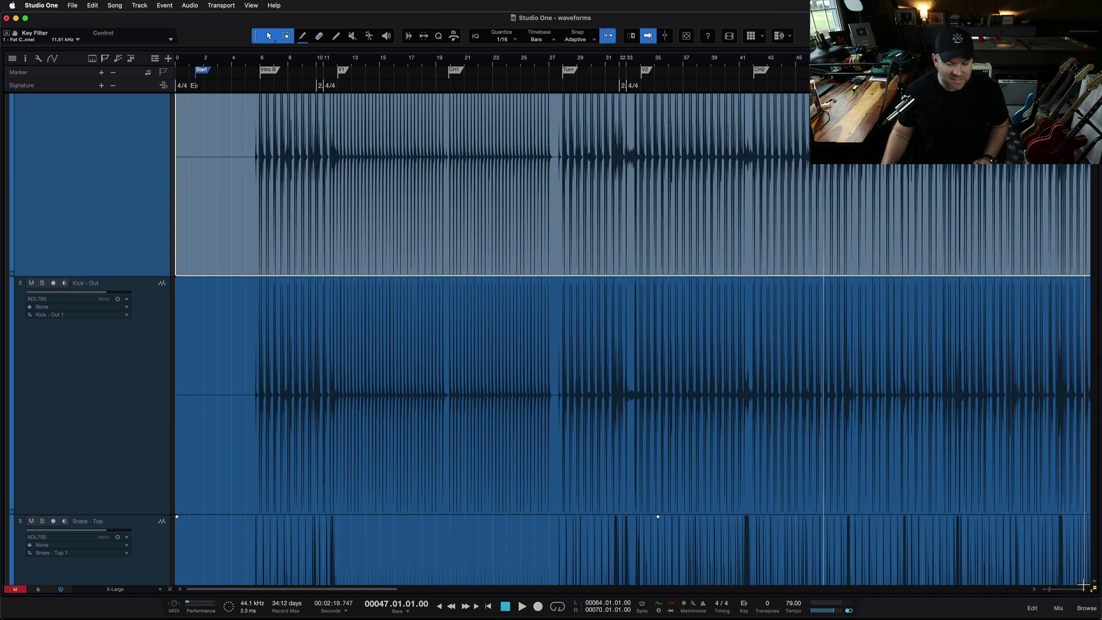
pyautogui.moveTo(1094, 593); pyautogui.dragTo(1093, 535)
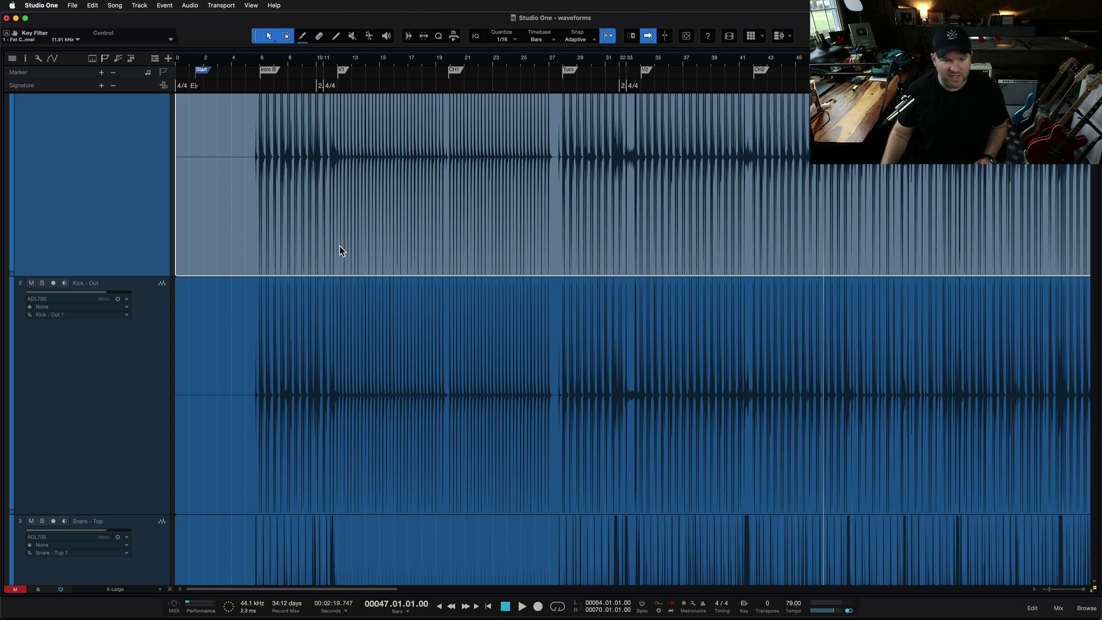
pyautogui.press('w')
pyautogui.press('w')
pyautogui.press('w')
pyautogui.press('w')
pyautogui.press('w')
pyautogui.press('z')
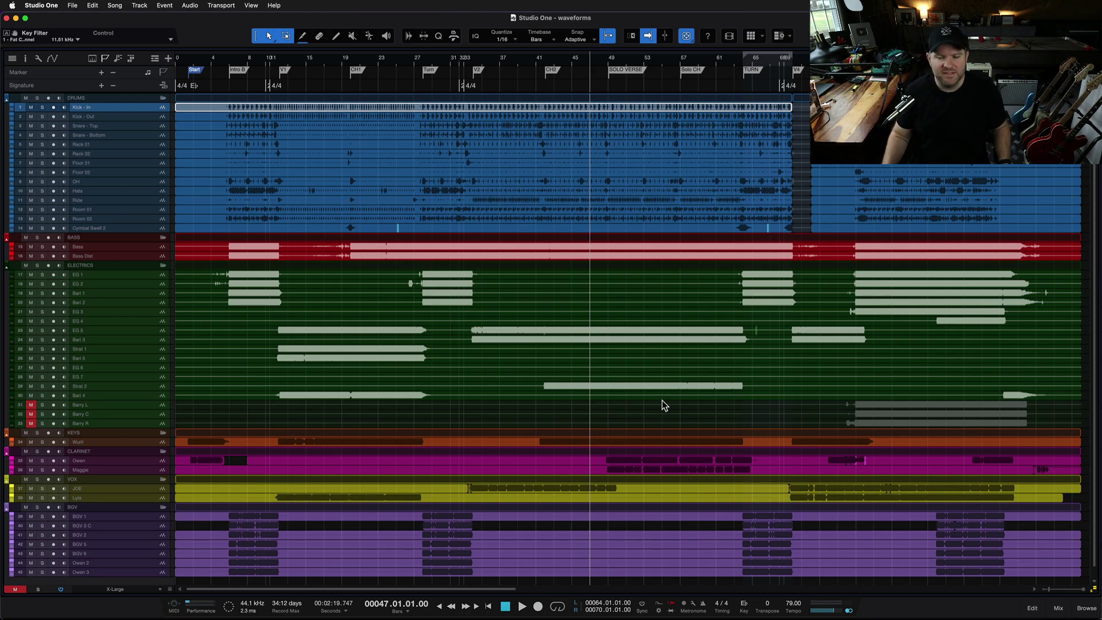
# - Lower the waveform display scale for all tracks again and inspect the Strat 2 event up close
pyautogui.moveTo(1096, 591); pyautogui.dragTo(1096, 609)
pyautogui.scroll(-3, 1097, 597)
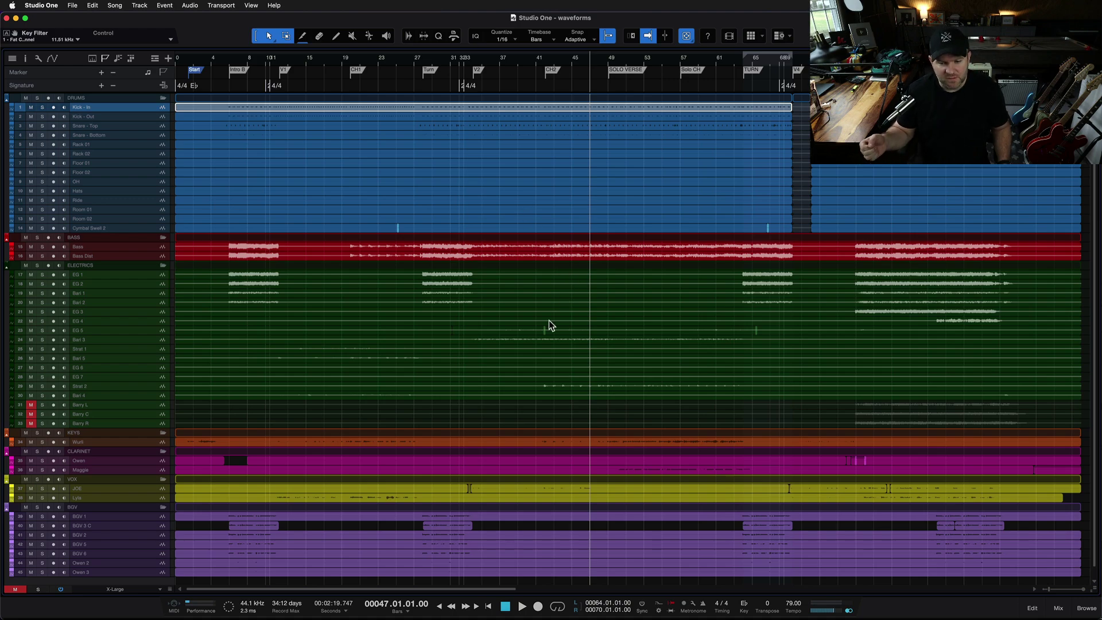
pyautogui.scroll(5, 559, 391)
pyautogui.click(565, 383)
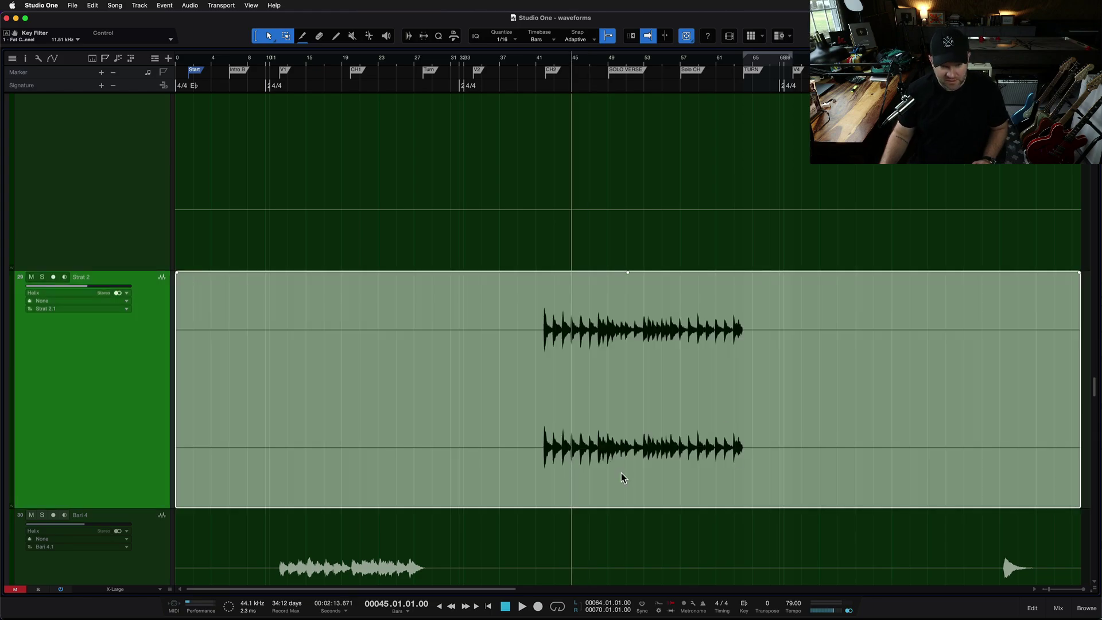
pyautogui.scroll(-1, 623, 478)
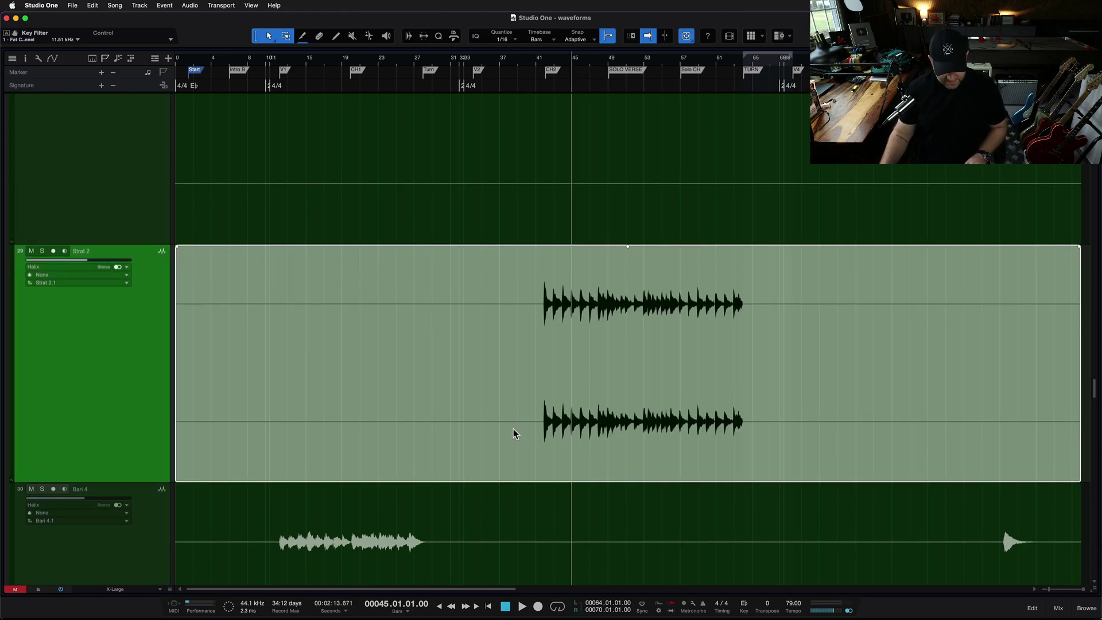
pyautogui.press('z')
pyautogui.press('F4')
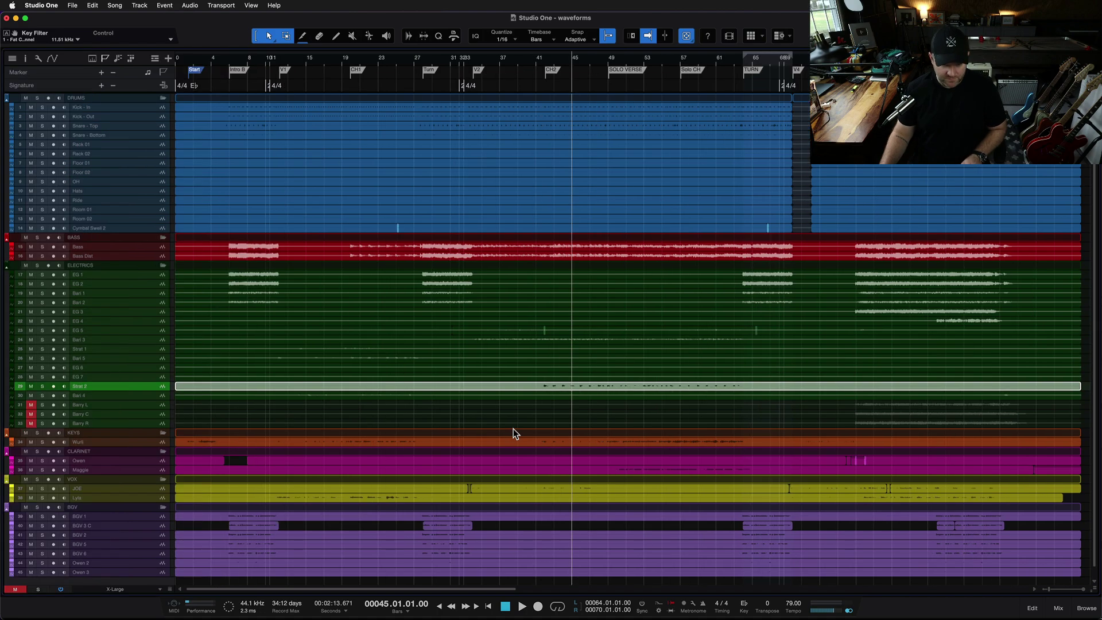
# - Select the Bari 3 event and show the inspector with its event settings section fully expanded
pyautogui.scroll(10, 580, 355)
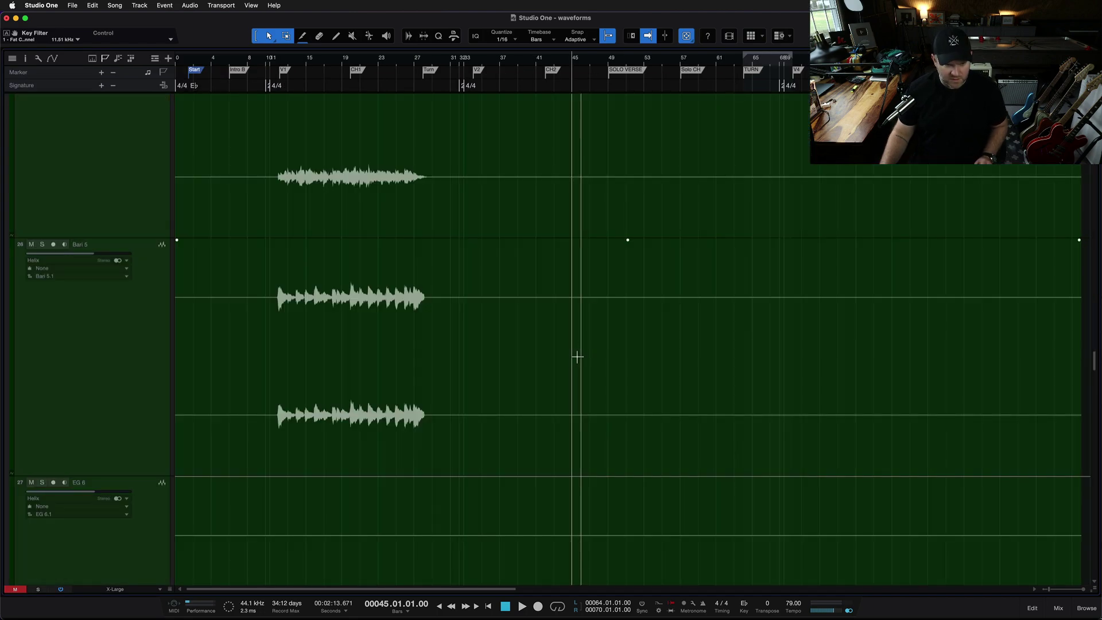
pyautogui.scroll(3, 577, 357)
pyautogui.scroll(5, 578, 357)
pyautogui.click(565, 439)
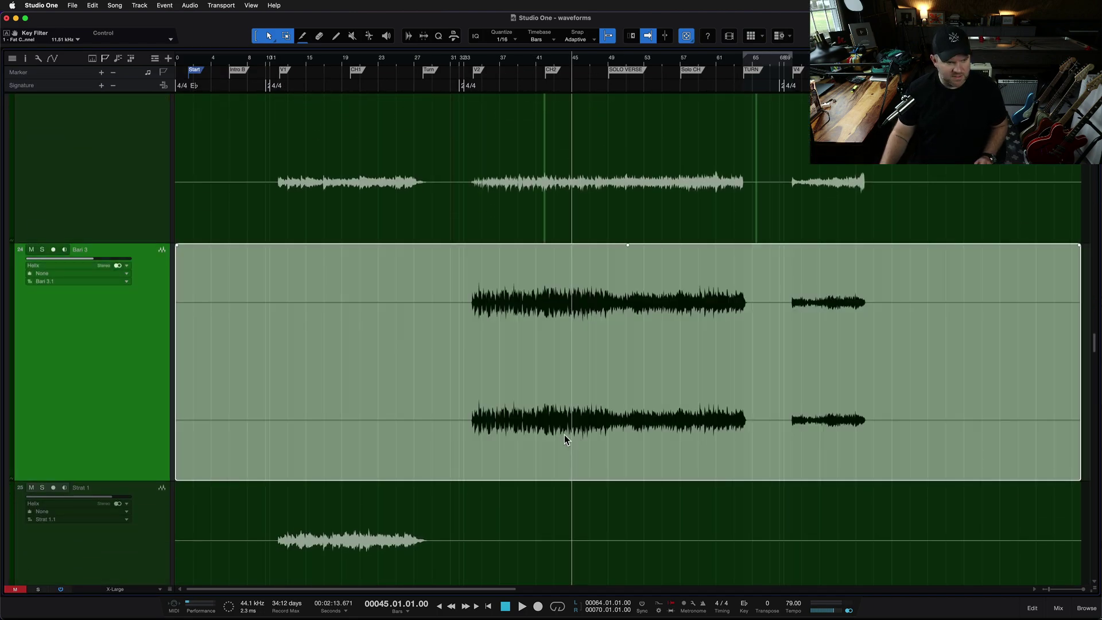
pyautogui.press('F4')
pyautogui.press('z')
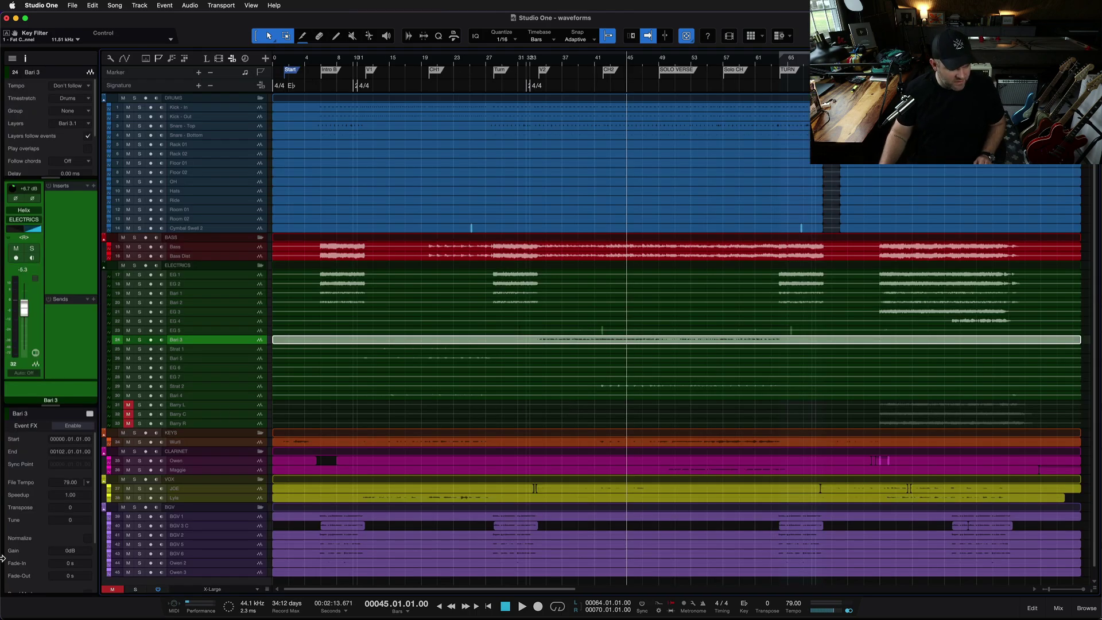
pyautogui.moveTo(37, 405); pyautogui.dragTo(62, 236)
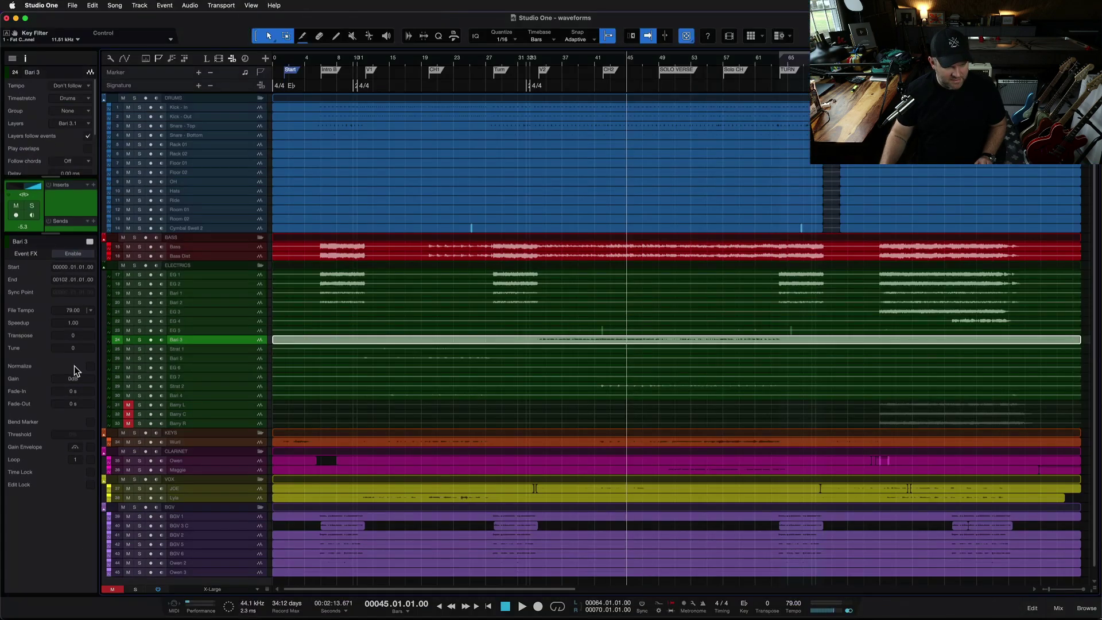
# - Switch Normalize on and back off for the Bari 3 event while viewing it in the full arrangement
pyautogui.press('z')
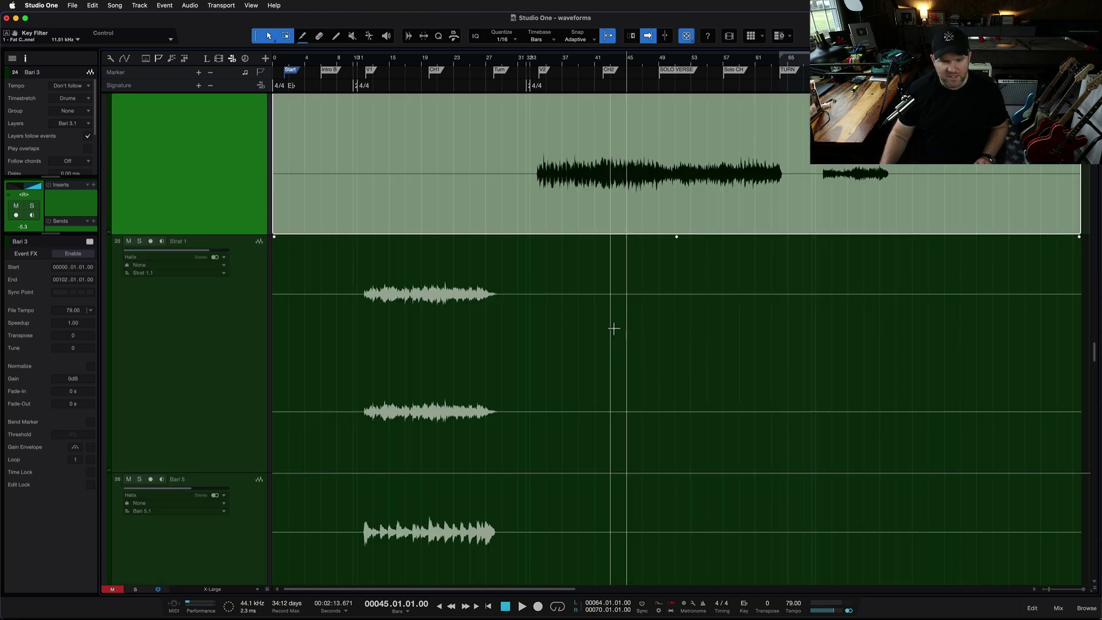
pyautogui.scroll(2, 614, 247)
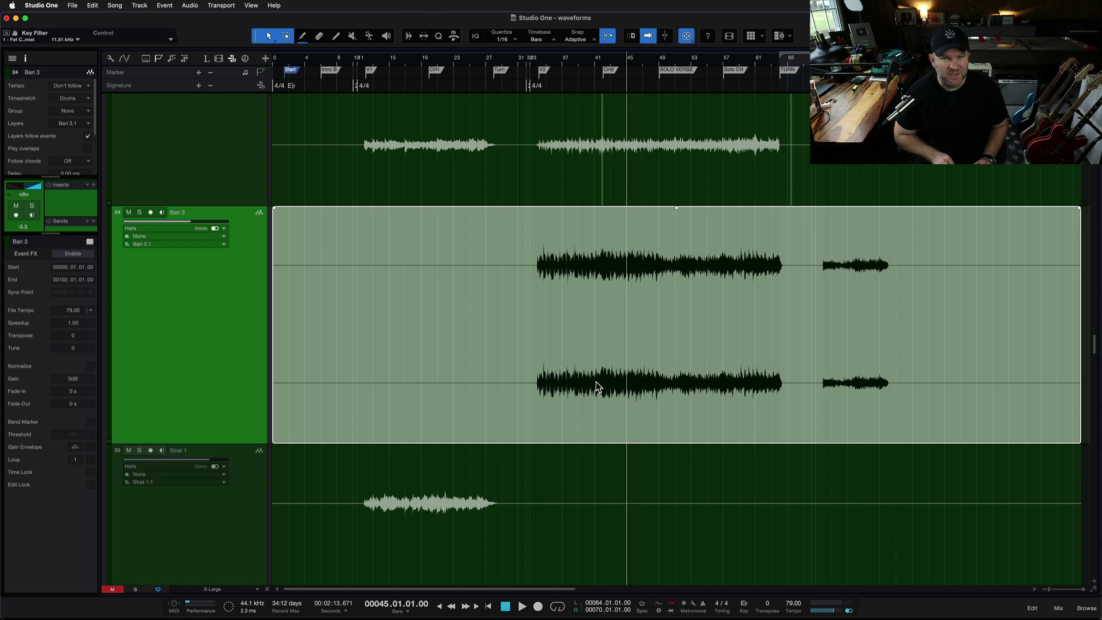
pyautogui.press('z')
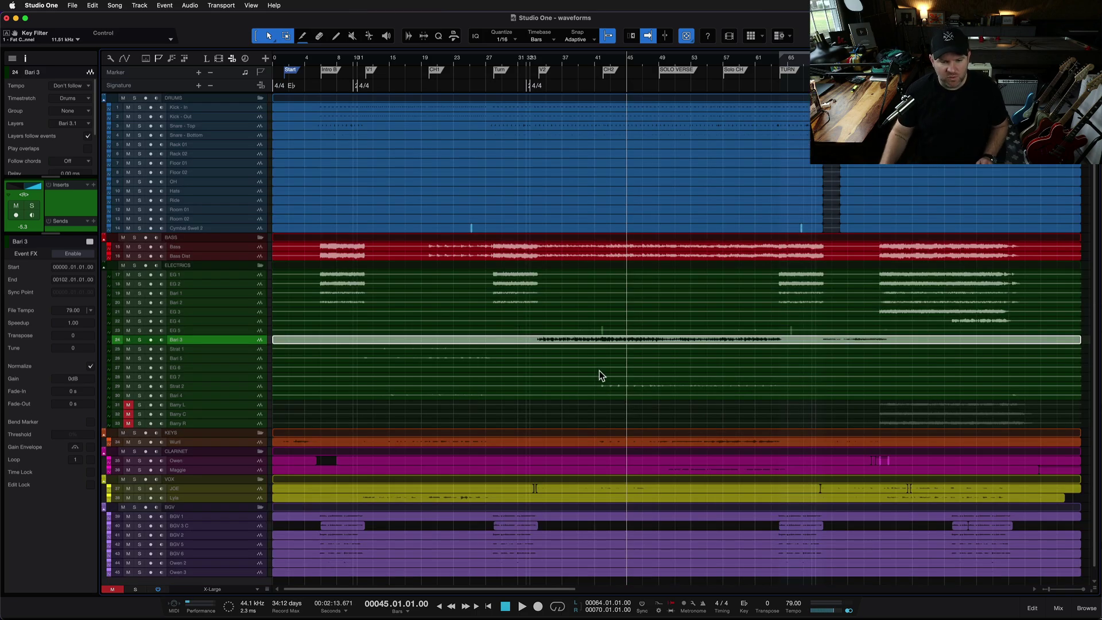
pyautogui.hotkey('alt', 'n')
pyautogui.hotkey('alt', 'n')
pyautogui.hotkey('alt', 'n')
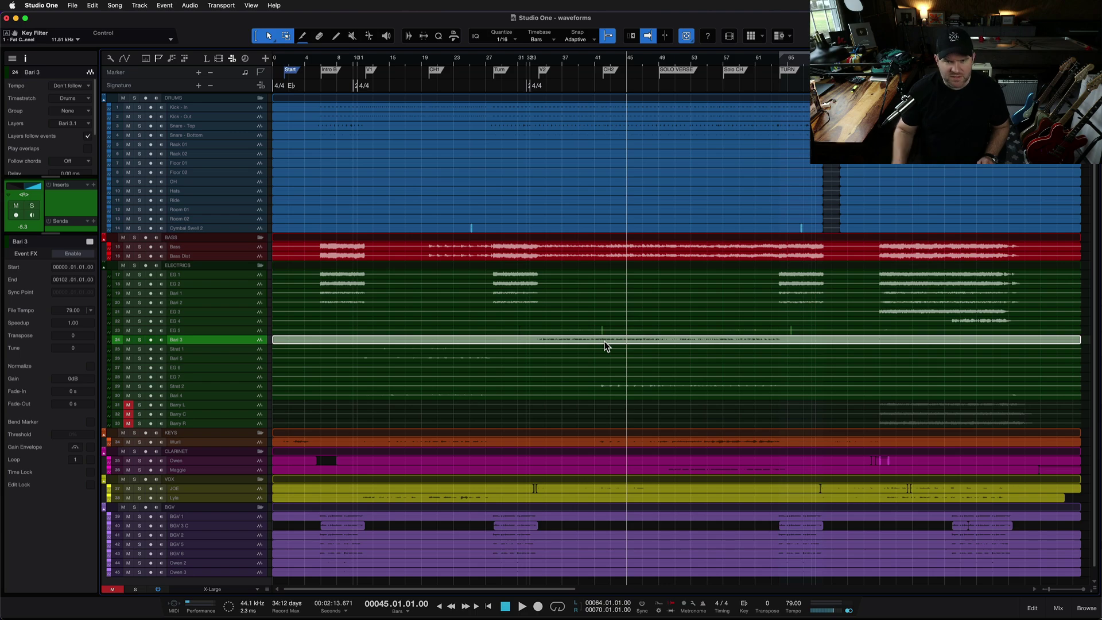
# - Compare the Bari 3 waveform up close with Normalize repeatedly switched on and off
pyautogui.click(686, 39)
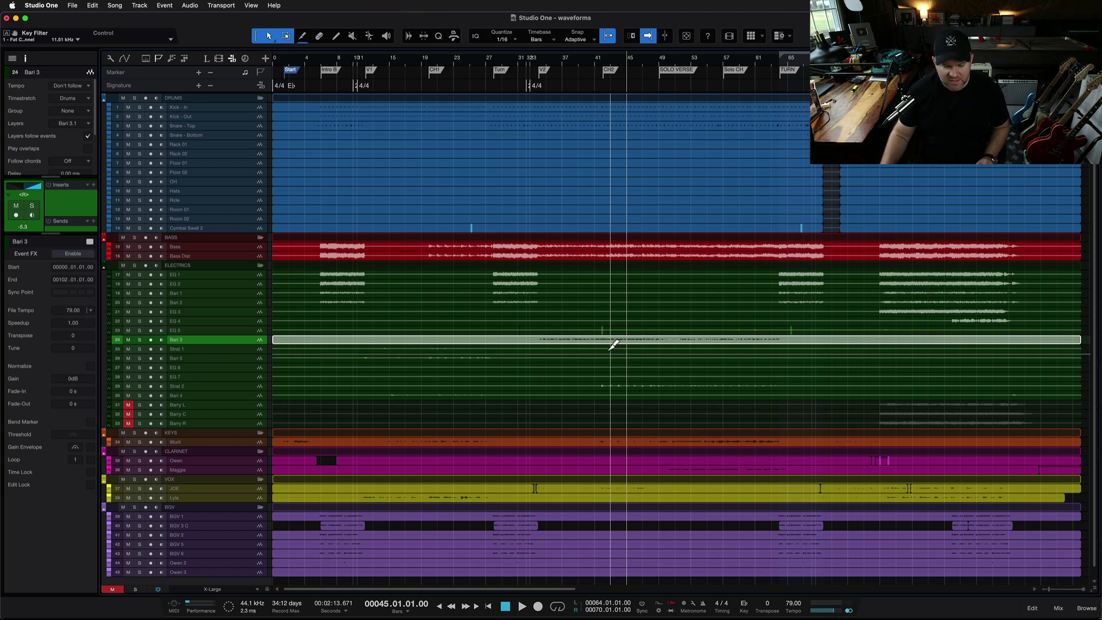
pyautogui.scroll(5, 613, 346)
pyautogui.scroll(2, 609, 348)
pyautogui.scroll(1, 608, 351)
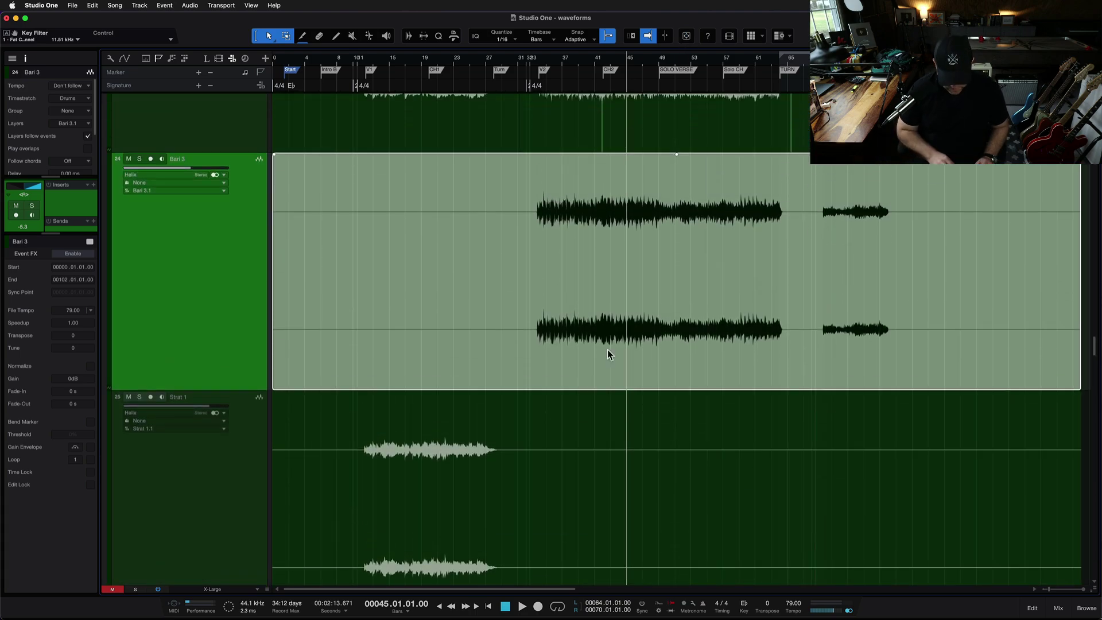
pyautogui.press('n')
pyautogui.press('n')
pyautogui.press('n')
pyautogui.press('n')
pyautogui.press('n')
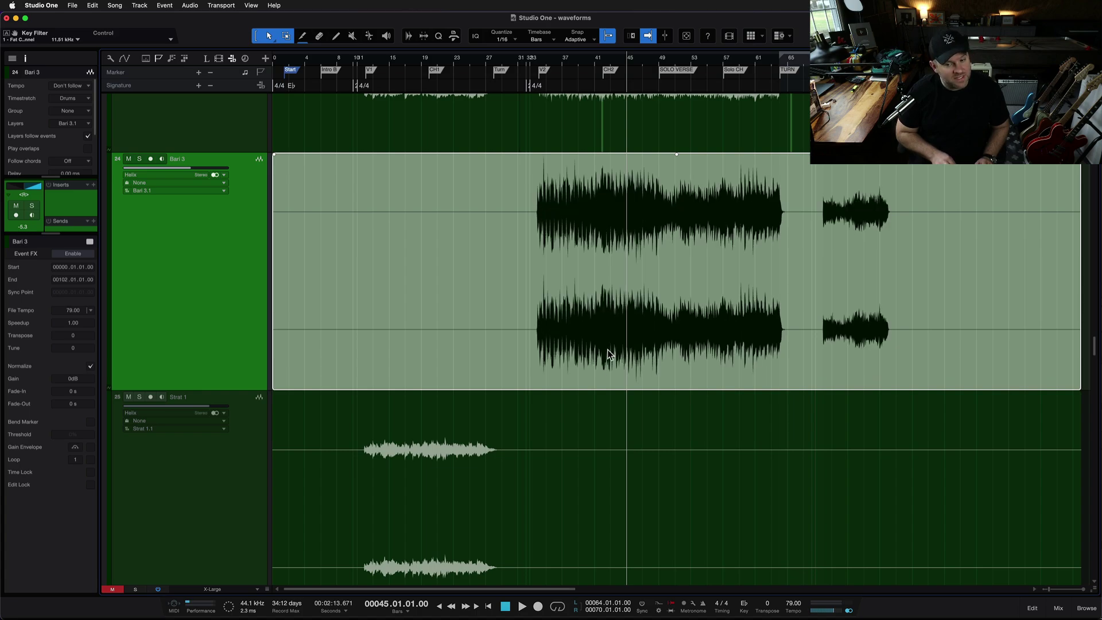
pyautogui.press('n')
pyautogui.press('n')
pyautogui.press('n')
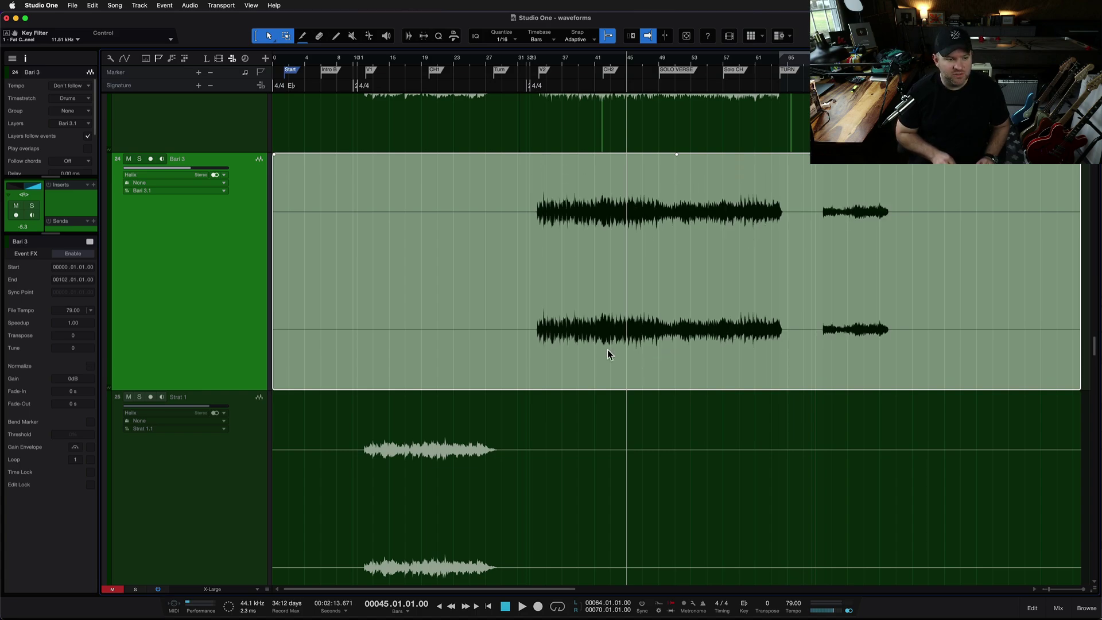
# - Solo the Bari 3 track and turn on Normalize for its event during playback from bar 45
pyautogui.press('a')
pyautogui.press('a')
pyautogui.press('s')
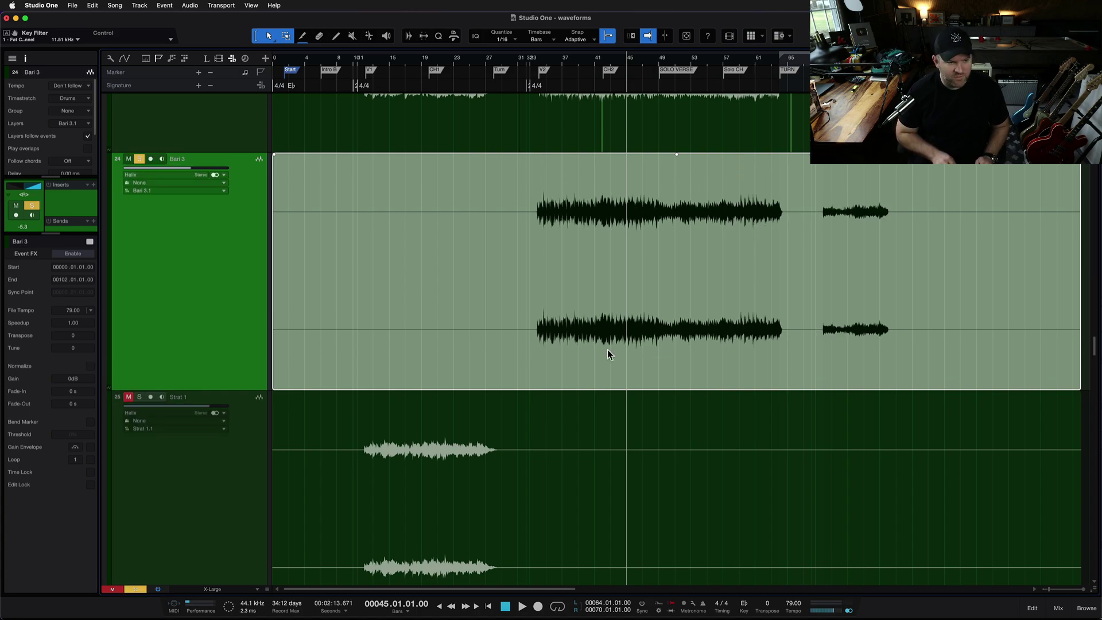
pyautogui.press('space')
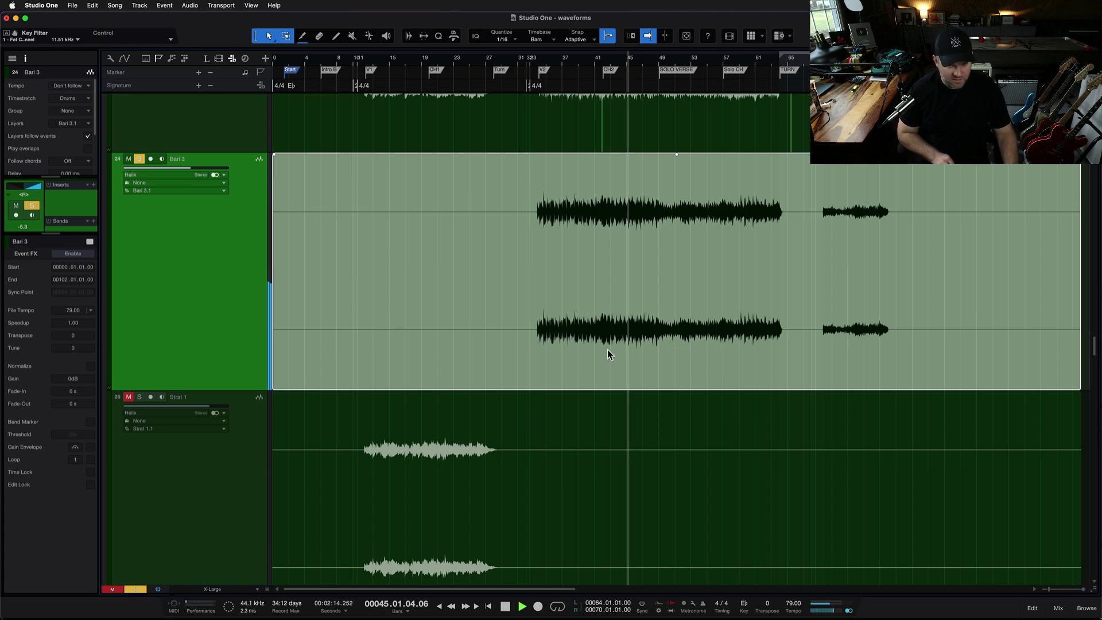
pyautogui.press('n')
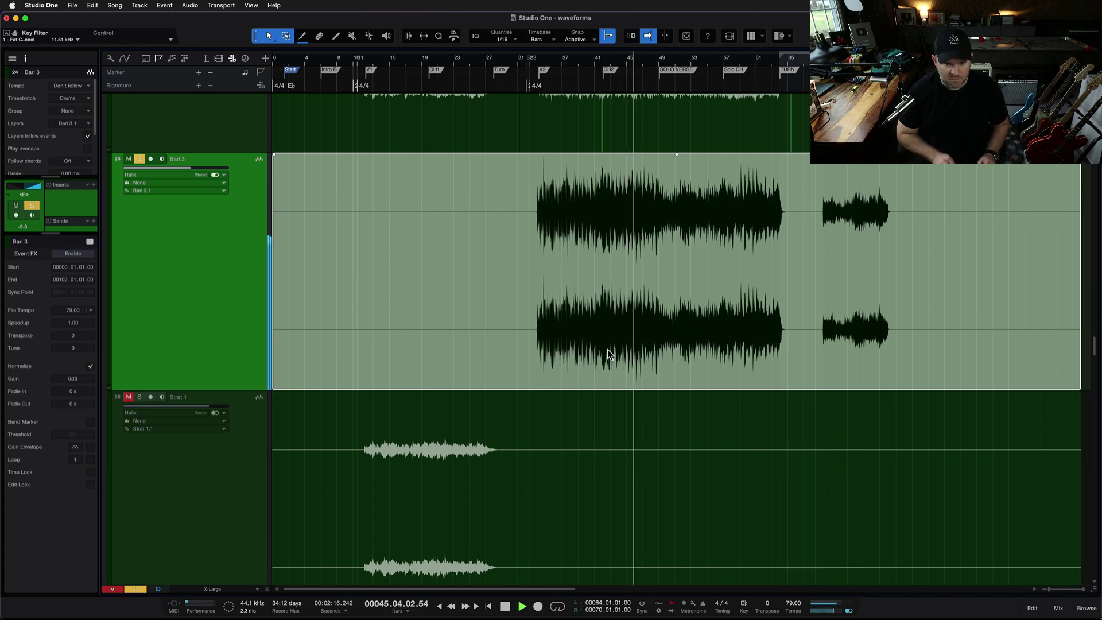
# - Compare the soloed Bari 3 event with Normalize off and on during playback, leave Normalize off, and stop playback
pyautogui.press('n')
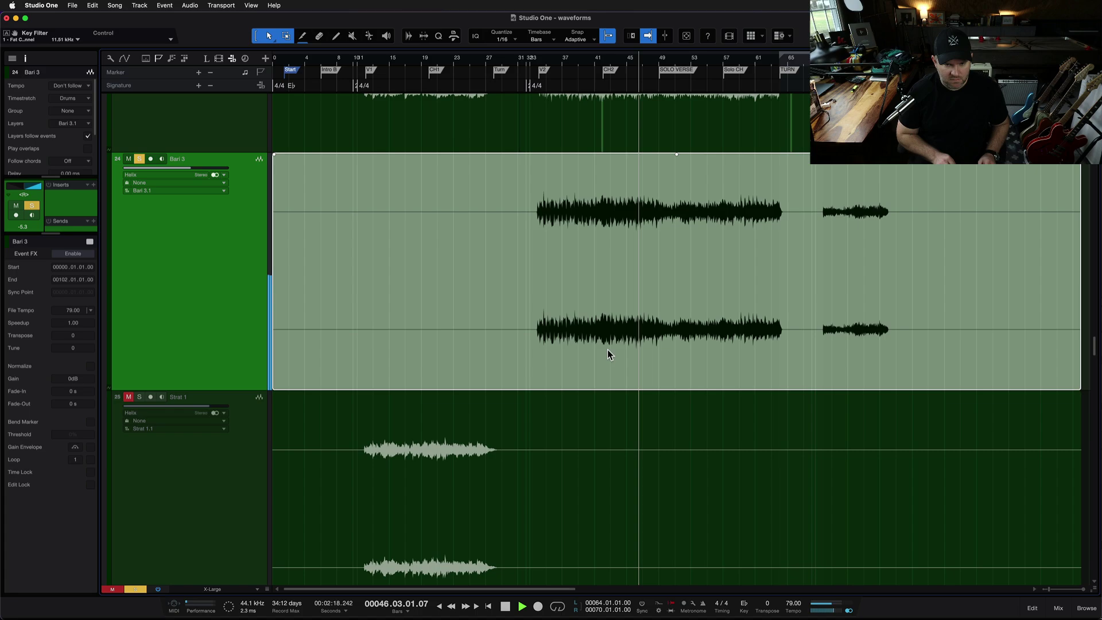
pyautogui.press('n')
pyautogui.press('n')
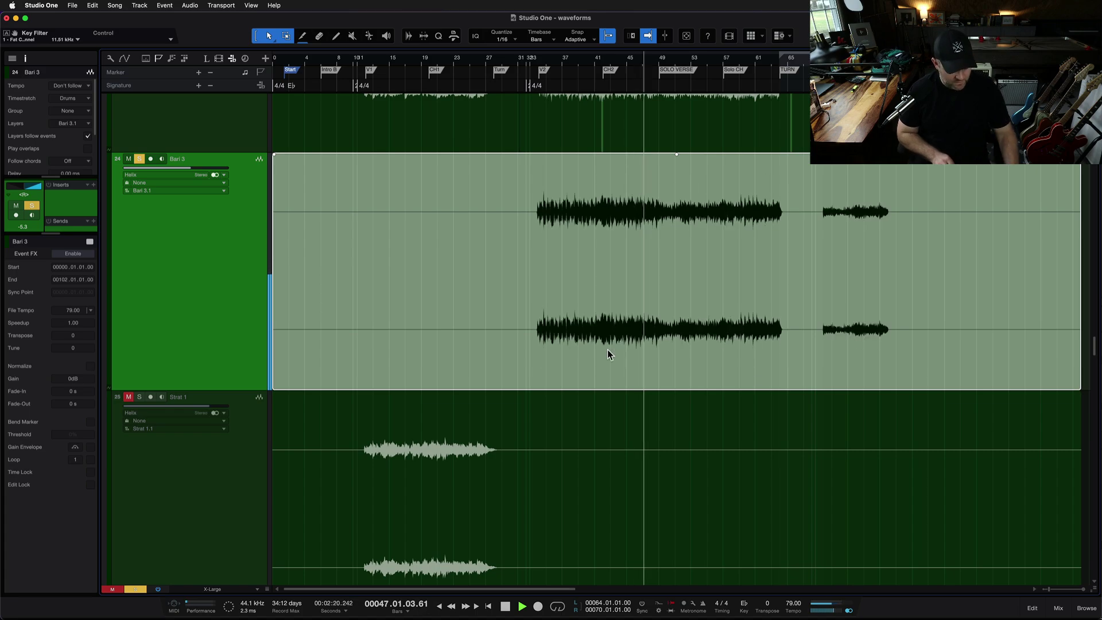
pyautogui.press('space')
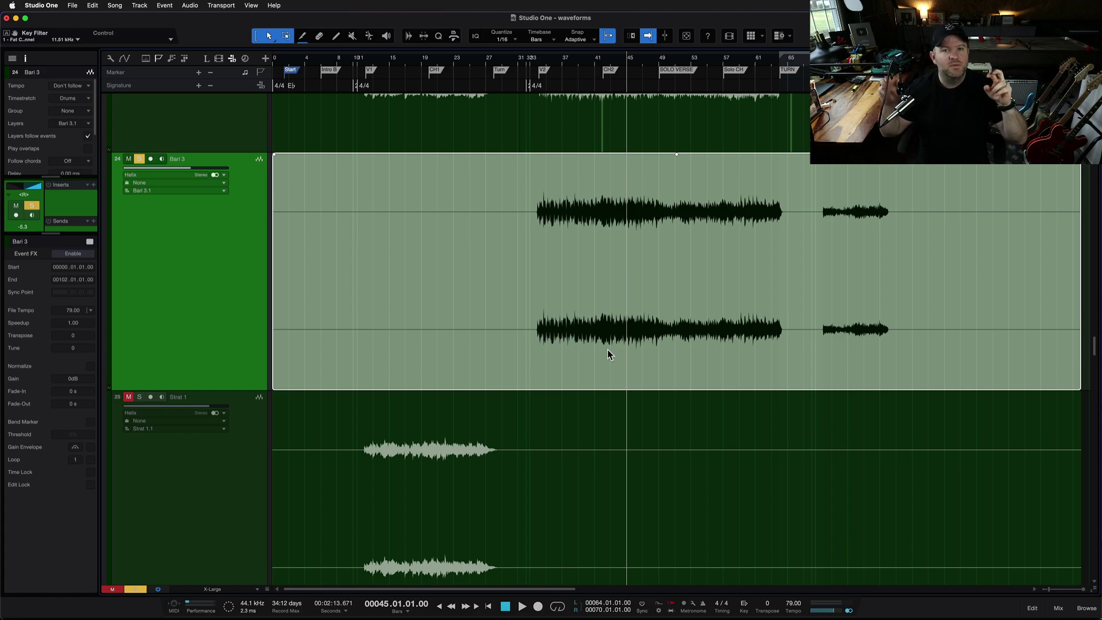
# - Enlarge the waveform display scaling across the arrangement's tracks, leaving the Bari 3 event's gain and Normalize settings alone
pyautogui.press('w')
pyautogui.press('w')
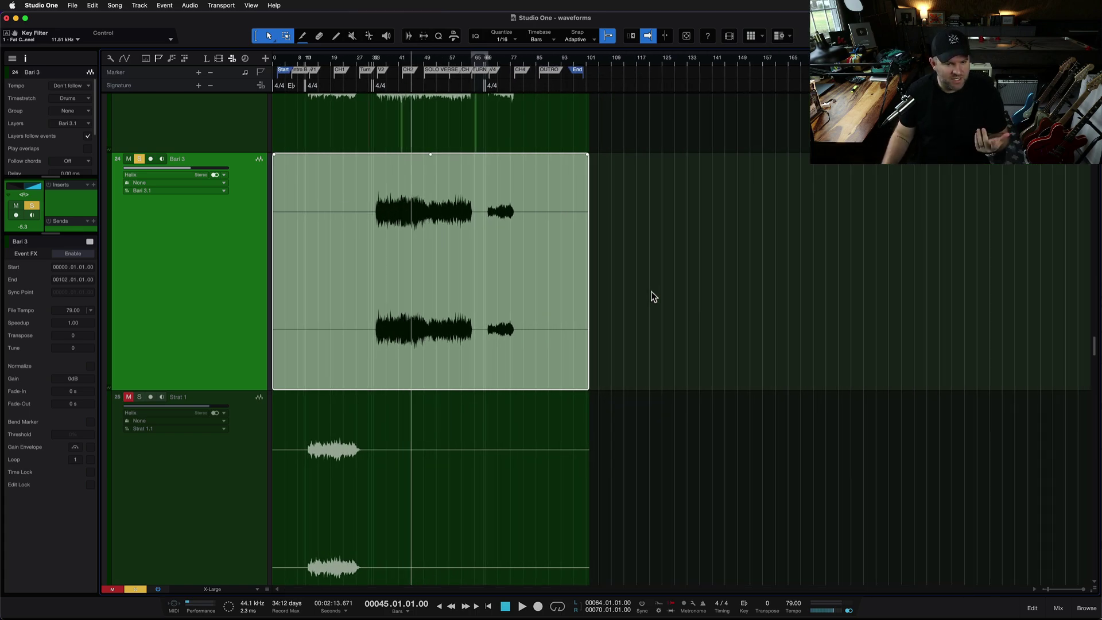
pyautogui.scroll(3, 467, 269)
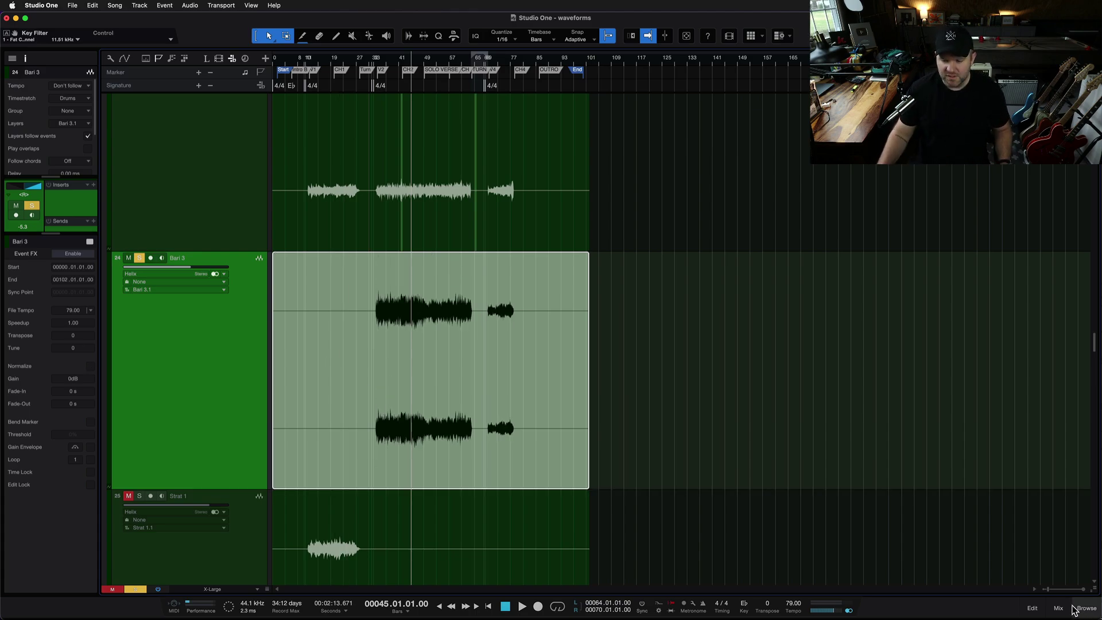
pyautogui.moveTo(1097, 591); pyautogui.dragTo(1096, 572)
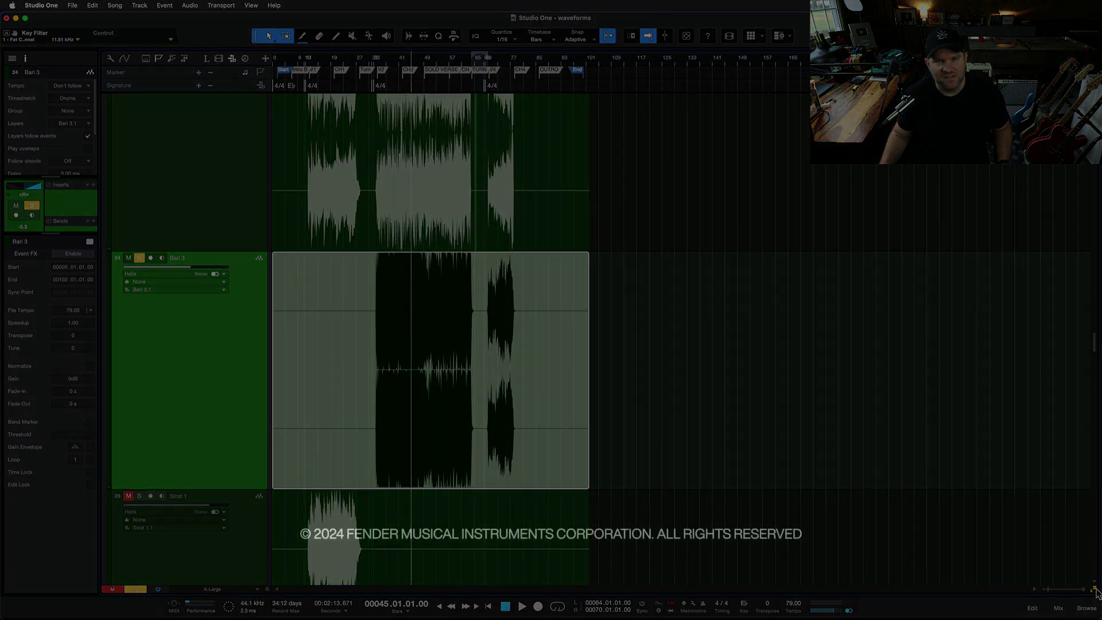